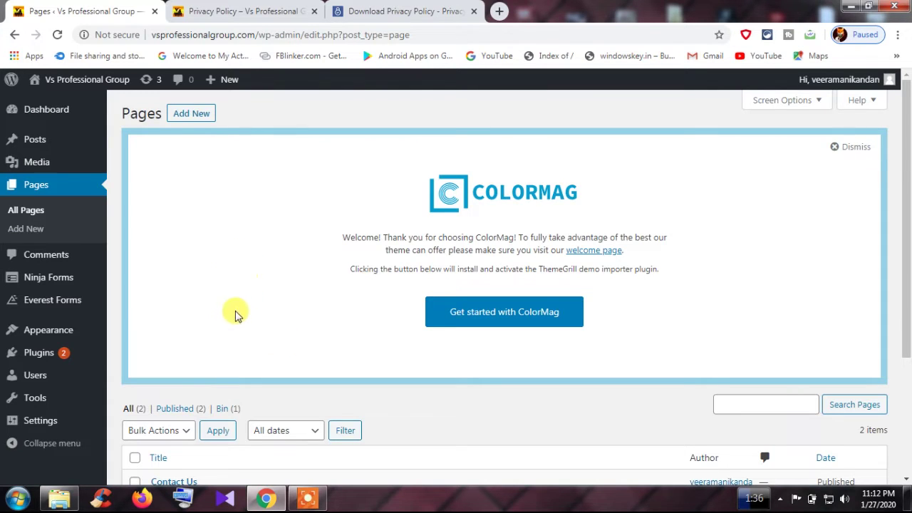
Step: Review the published Privacy Policy page on the site from its end up to its heading, then return to the pages list
{"action": "left_click", "coordinate": [253, 6]}
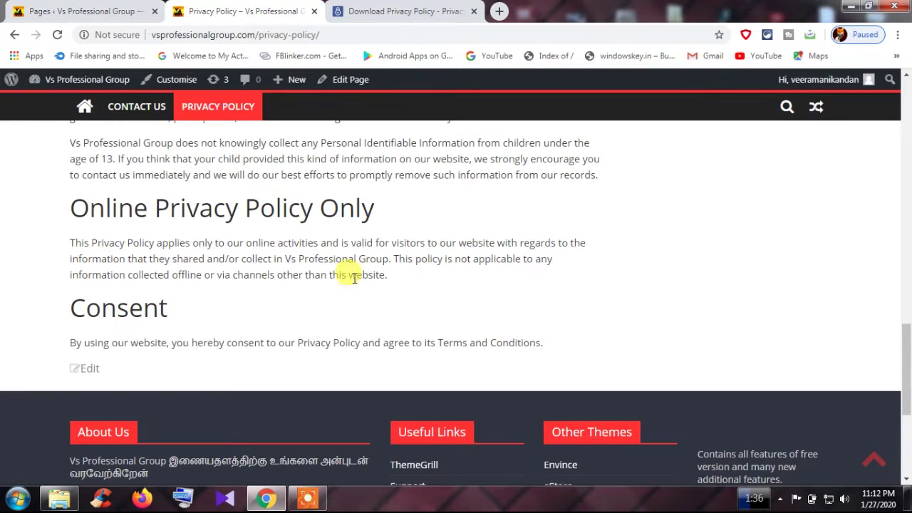
{"action": "scroll", "coordinate": [346, 275], "scroll_direction": "up", "scroll_amount": 10}
{"action": "scroll", "coordinate": [347, 280], "scroll_direction": "up", "scroll_amount": 4}
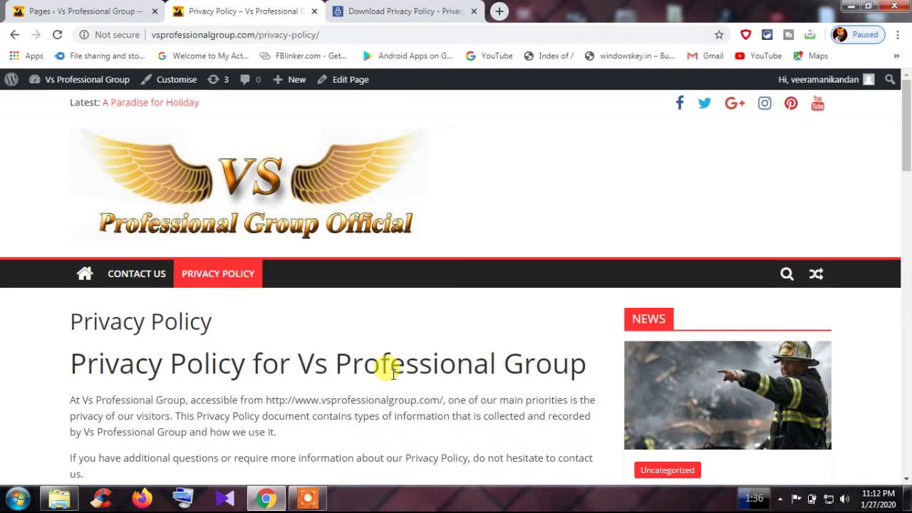
{"action": "left_click", "coordinate": [106, 13]}
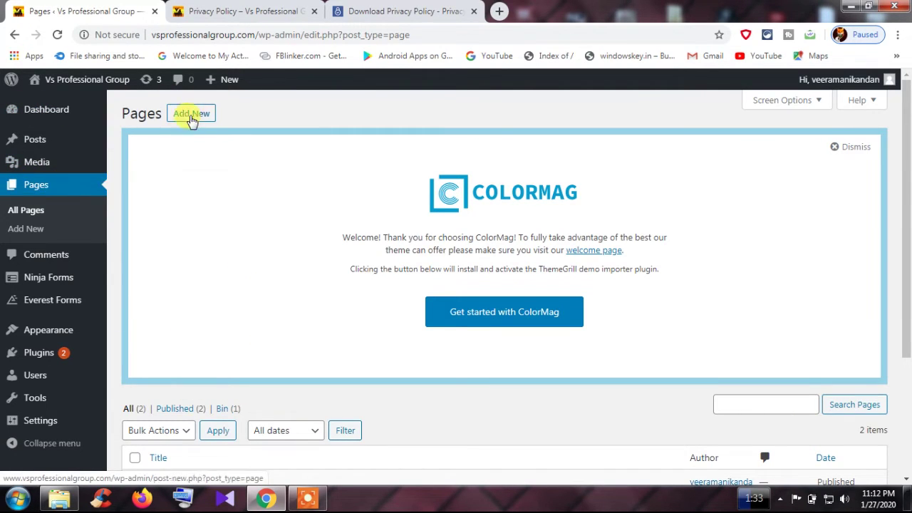
Step: Create a new page and title it "About Us"
{"action": "left_click", "coordinate": [185, 115]}
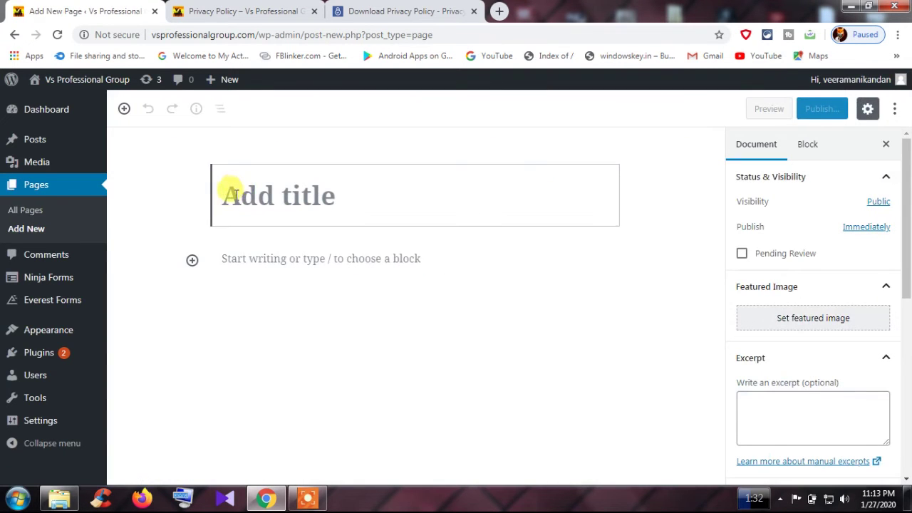
{"action": "right_click", "coordinate": [243, 197]}
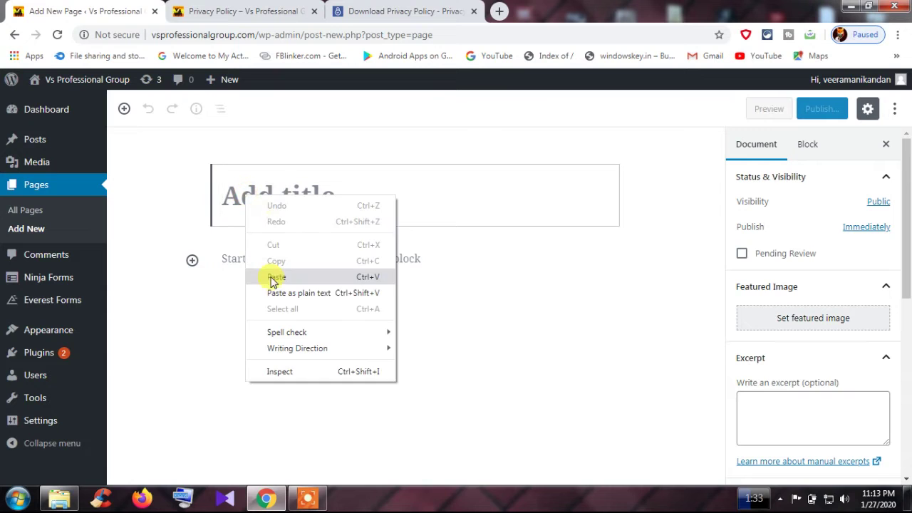
{"action": "left_click", "coordinate": [270, 278]}
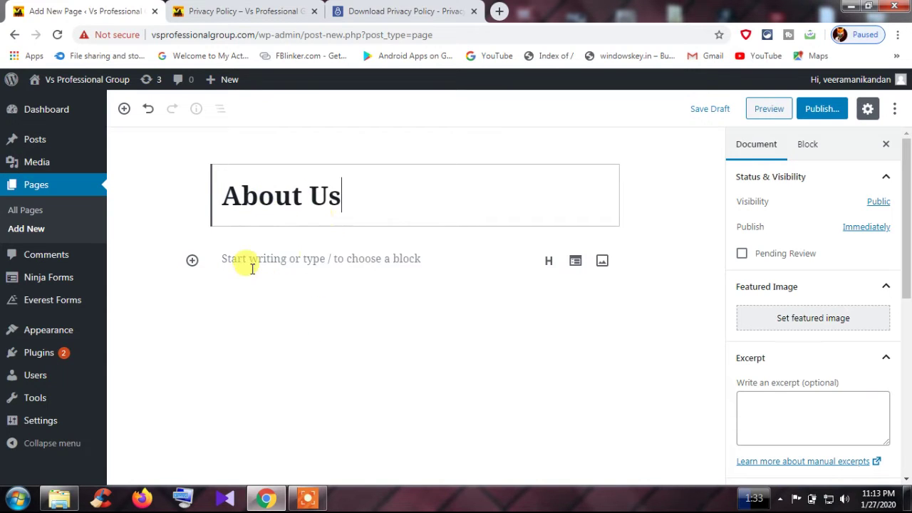
Step: Examine the new page's document settings down to the comment option and the page attributes
{"action": "left_click", "coordinate": [240, 278]}
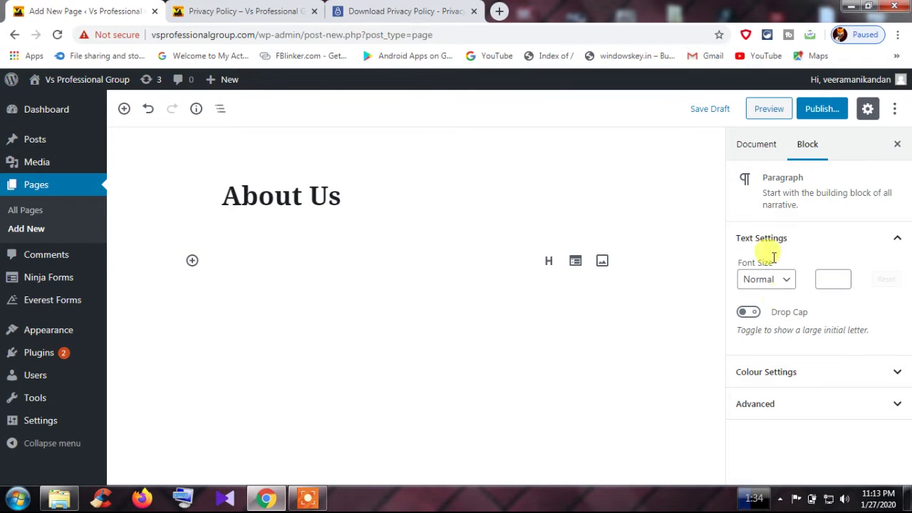
{"action": "left_click", "coordinate": [755, 152]}
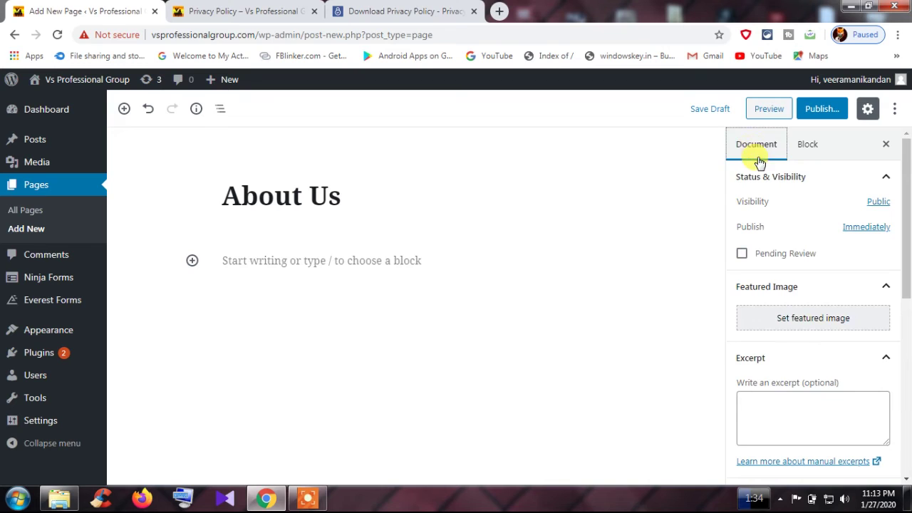
{"action": "scroll", "coordinate": [798, 299], "scroll_direction": "down", "scroll_amount": 3}
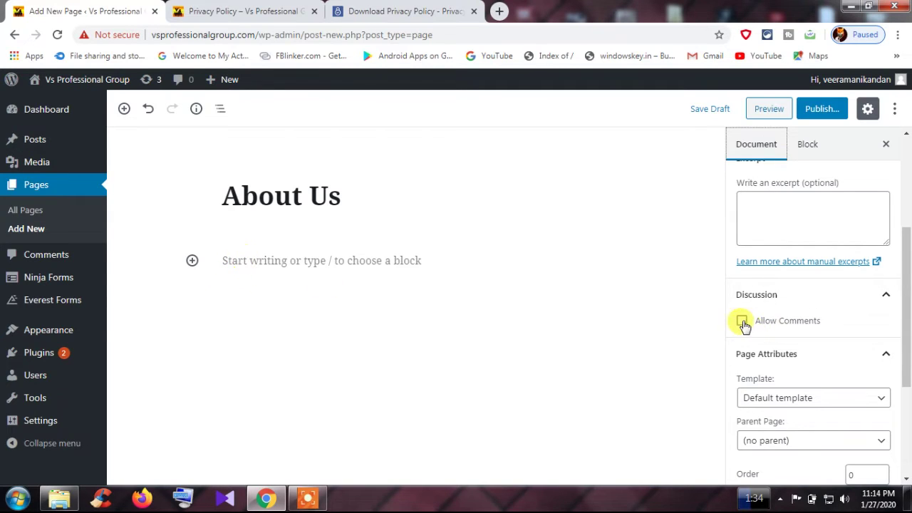
{"action": "mouse_move", "coordinate": [270, 265]}
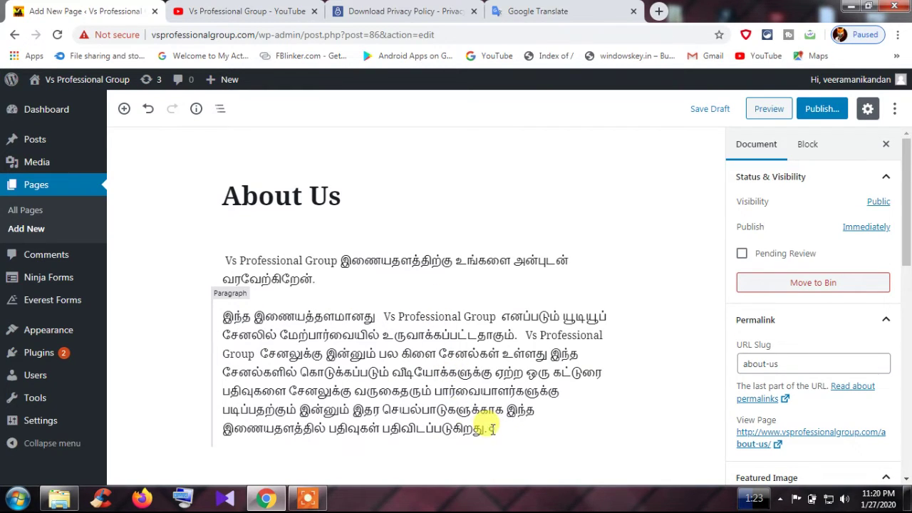
{"action": "left_click_drag", "start_coordinate": [492, 429], "coordinate": [221, 258]}
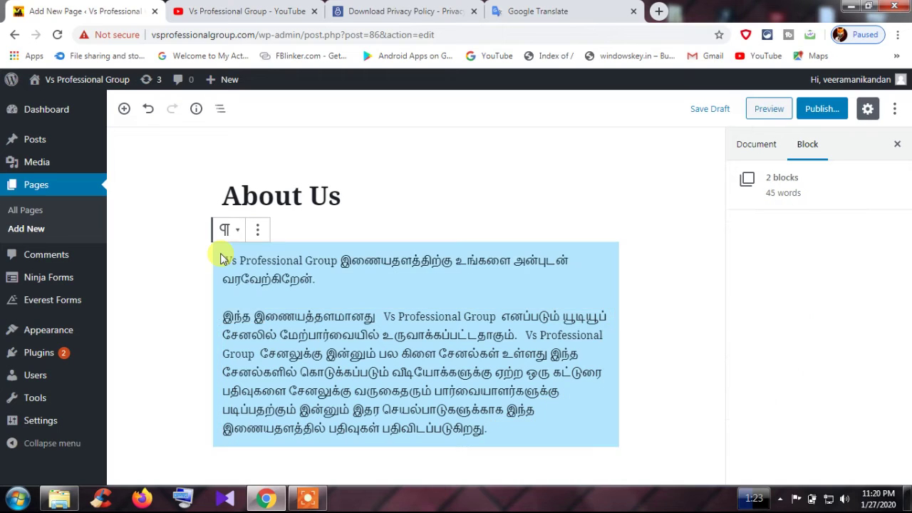
{"action": "left_click", "coordinate": [285, 329]}
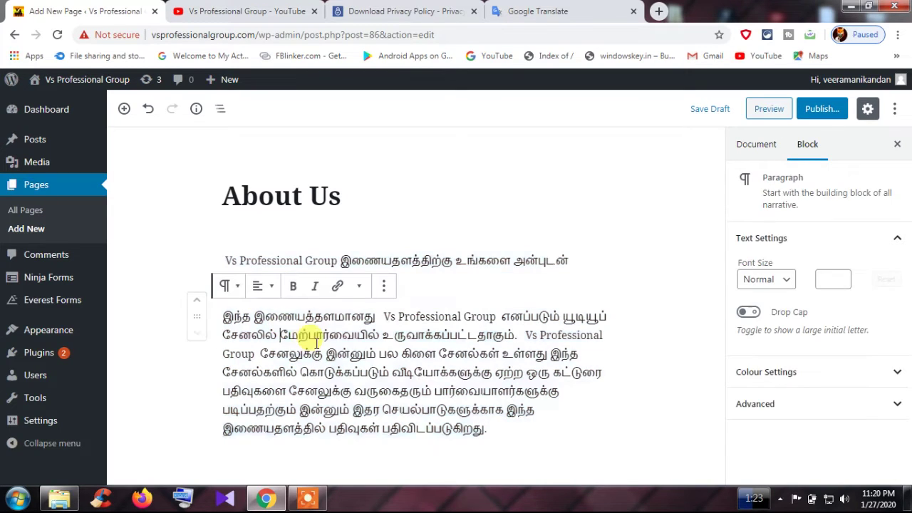
{"action": "left_click_drag", "start_coordinate": [337, 261], "coordinate": [251, 261]}
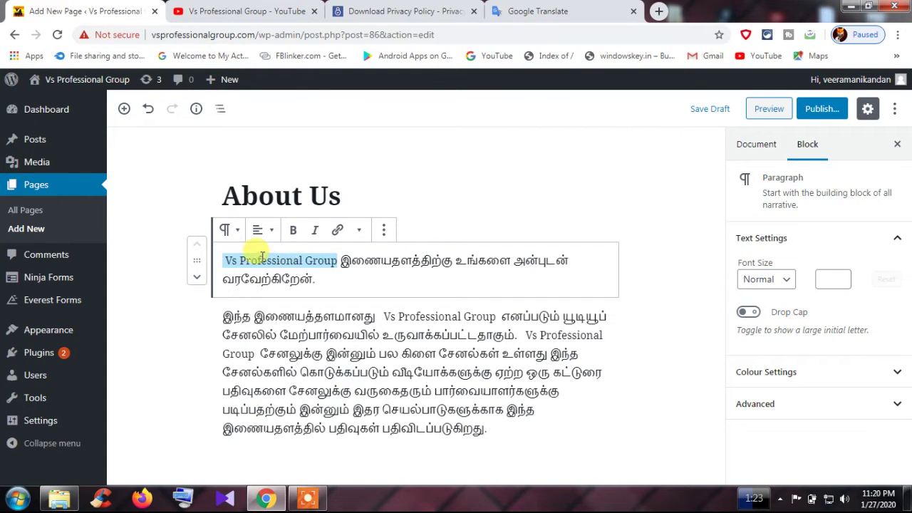
{"action": "left_click", "coordinate": [335, 234]}
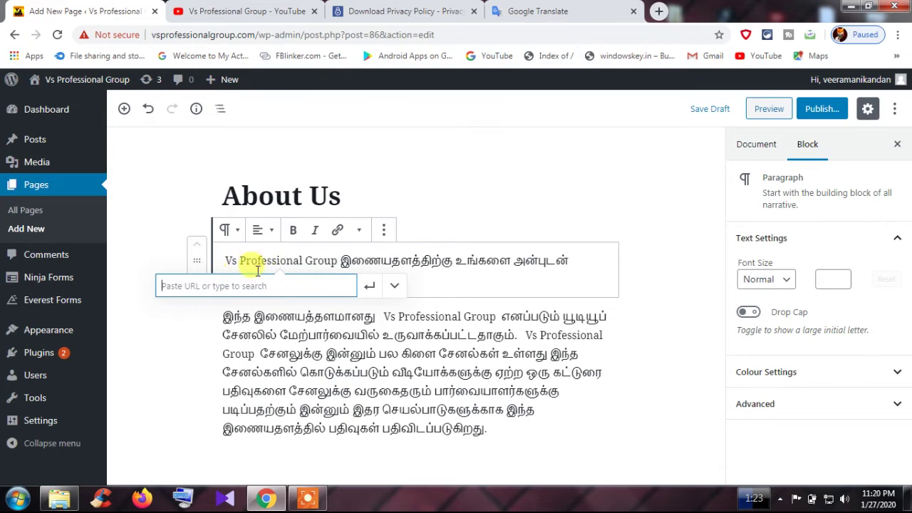
{"action": "type", "text": "http://www.vsprofessionalgroup.com/"}
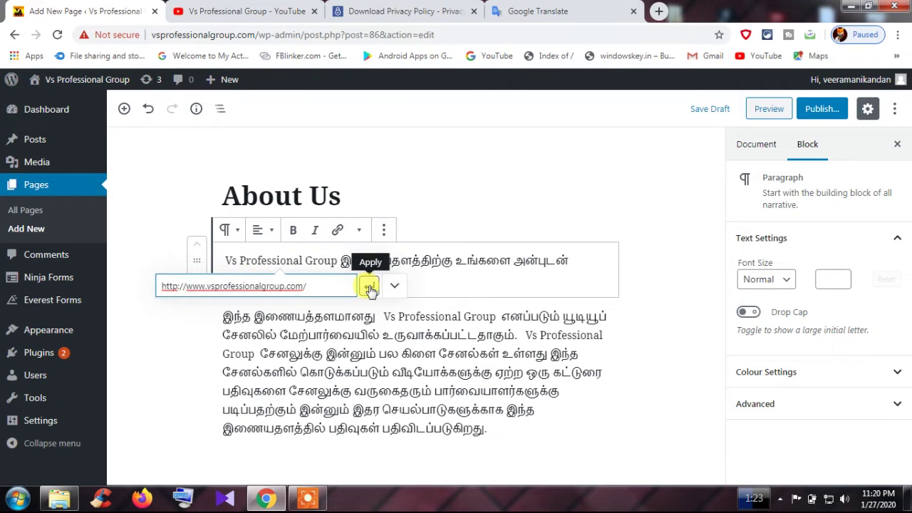
{"action": "left_click", "coordinate": [370, 288]}
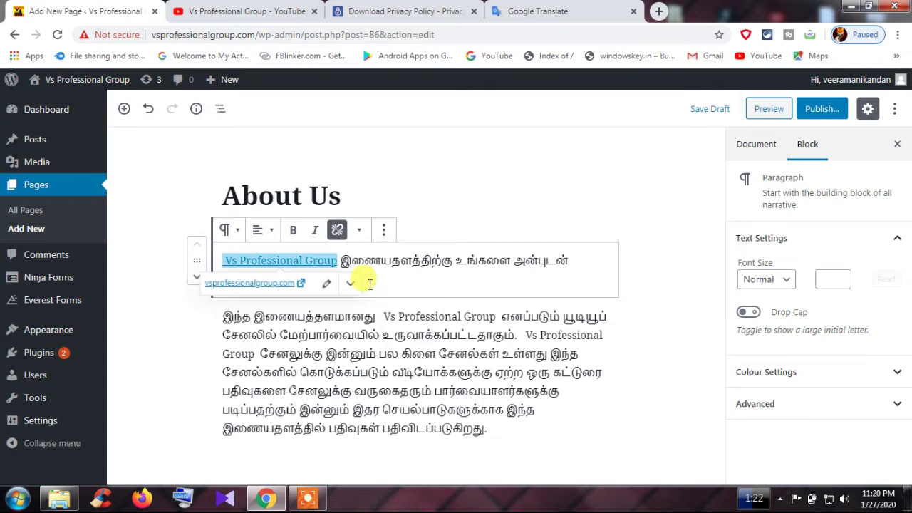
{"action": "left_click", "coordinate": [337, 259]}
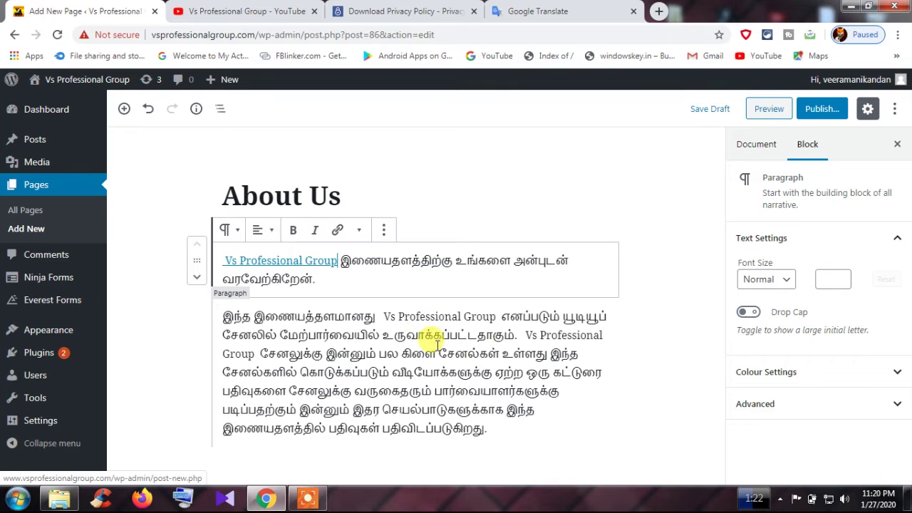
{"action": "left_click", "coordinate": [817, 110]}
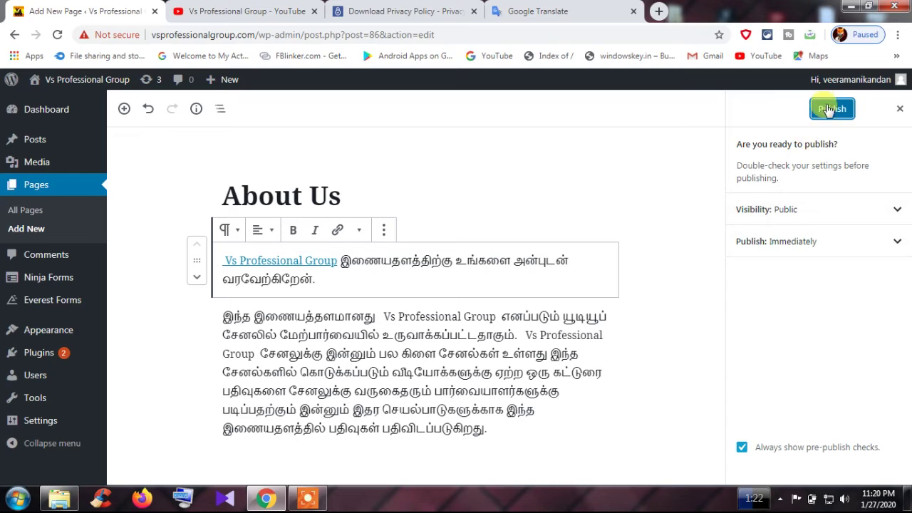
{"action": "left_click", "coordinate": [832, 109]}
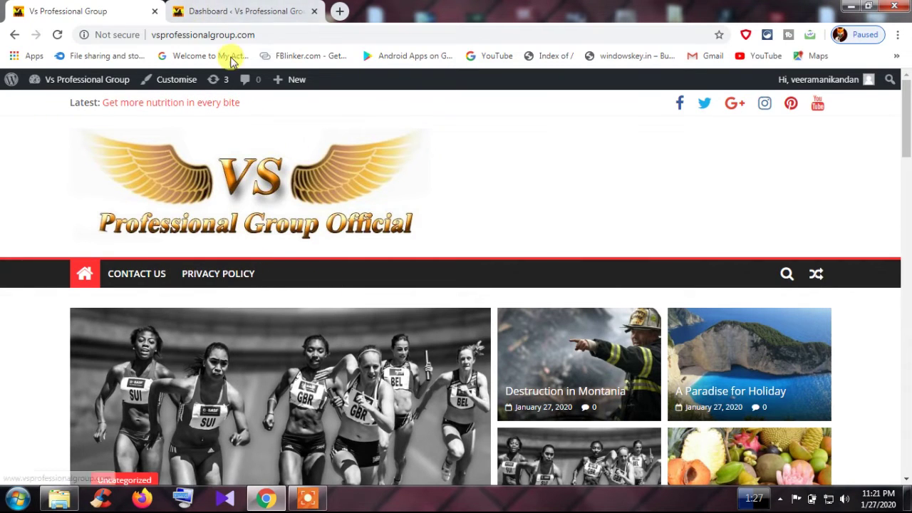
Step: Check the dashboard's pages list for the About Us page and compare it with the live site's navigation bar
{"action": "left_click", "coordinate": [214, 11]}
{"action": "scroll", "coordinate": [214, 428], "scroll_direction": "down", "scroll_amount": 2}
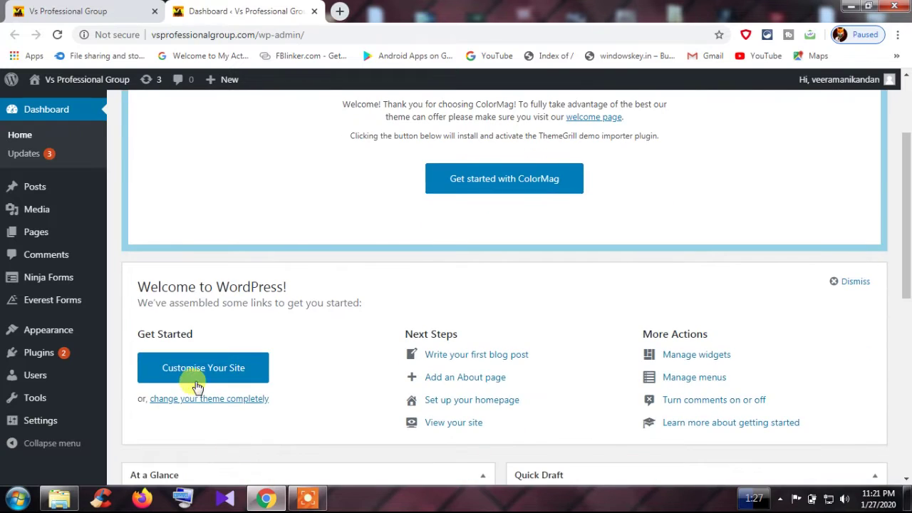
{"action": "left_click", "coordinate": [32, 235]}
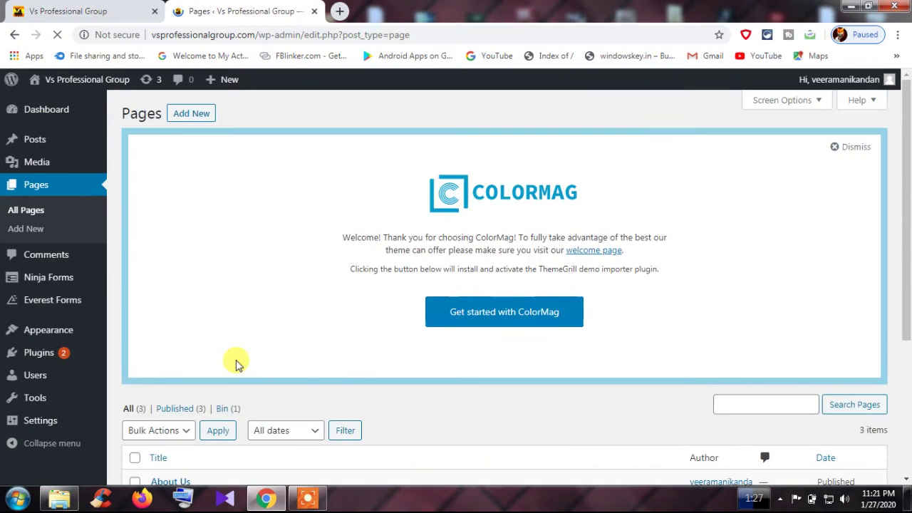
{"action": "scroll", "coordinate": [234, 363], "scroll_direction": "down", "scroll_amount": 3}
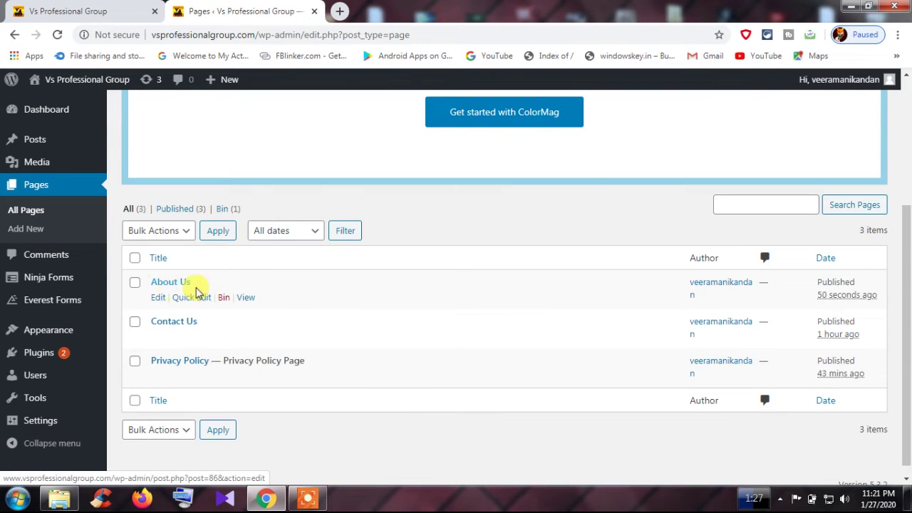
{"action": "left_click", "coordinate": [116, 7]}
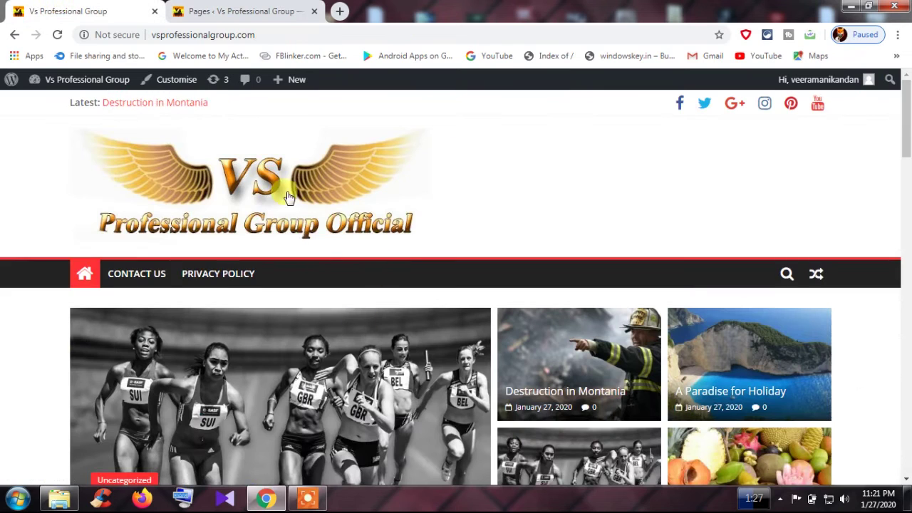
Step: Open the site's menu editor and compare the Contact Us menu structure with the live site's navigation bar
{"action": "left_click", "coordinate": [240, 8]}
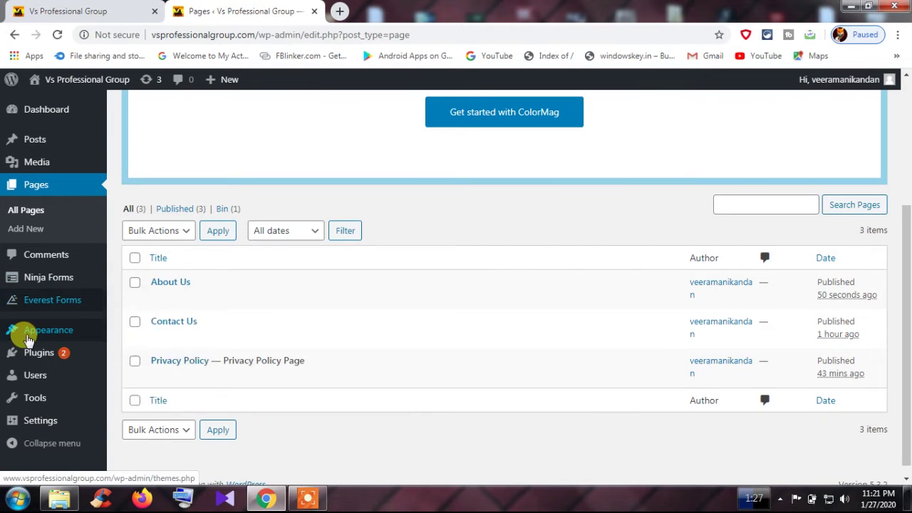
{"action": "mouse_move", "coordinate": [32, 331]}
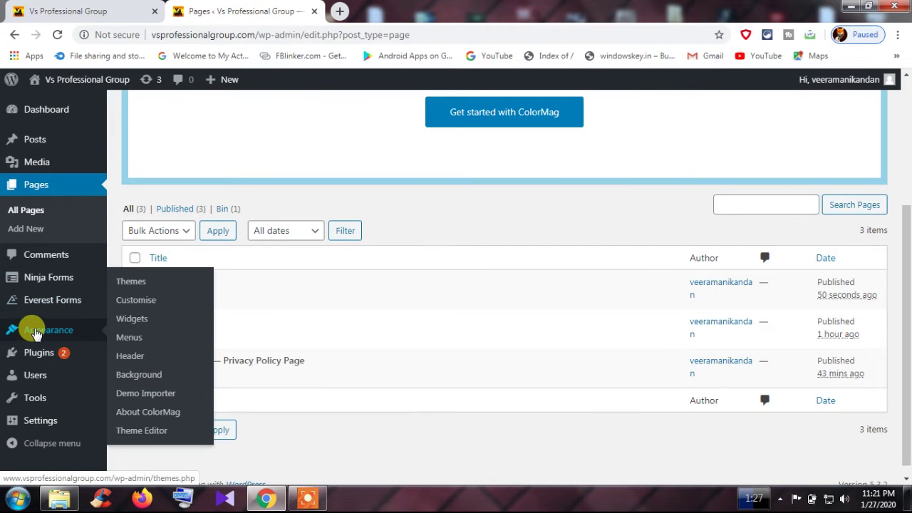
{"action": "left_click", "coordinate": [128, 338]}
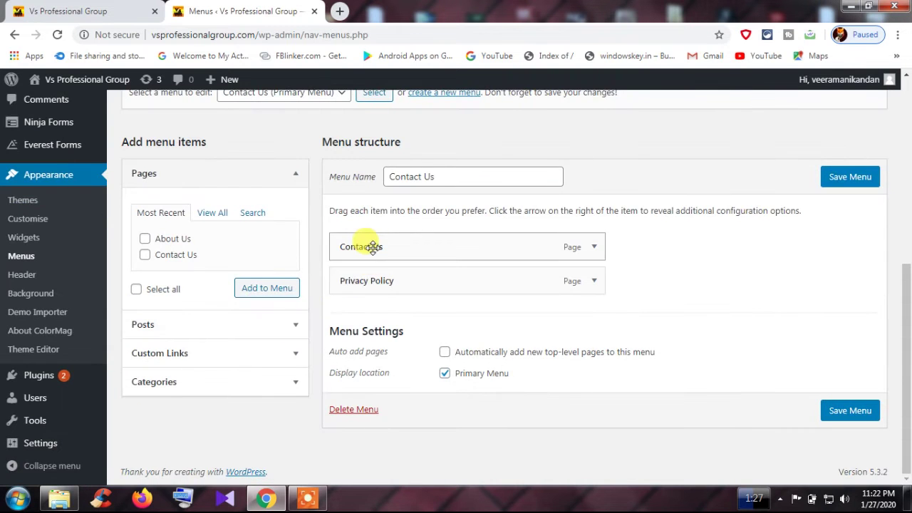
{"action": "scroll", "coordinate": [356, 306], "scroll_direction": "up", "scroll_amount": 2}
{"action": "scroll", "coordinate": [356, 313], "scroll_direction": "down", "scroll_amount": 2}
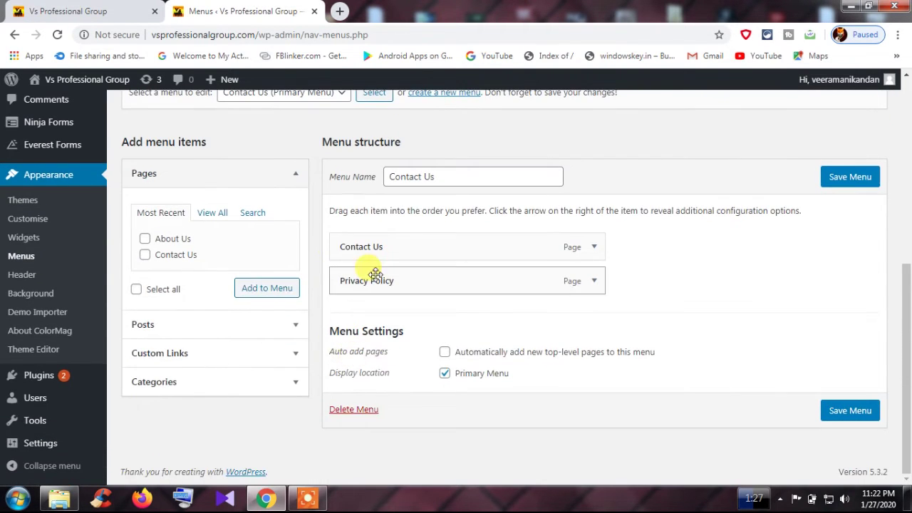
{"action": "left_click", "coordinate": [82, 11]}
{"action": "left_click", "coordinate": [228, 12]}
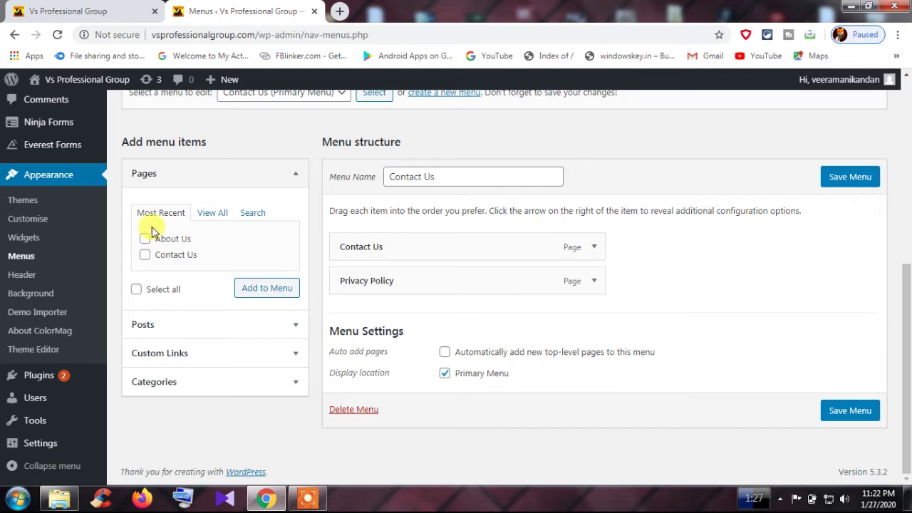
Step: Add the About Us page to the Contact Us primary menu and save the menu
{"action": "left_click", "coordinate": [211, 216]}
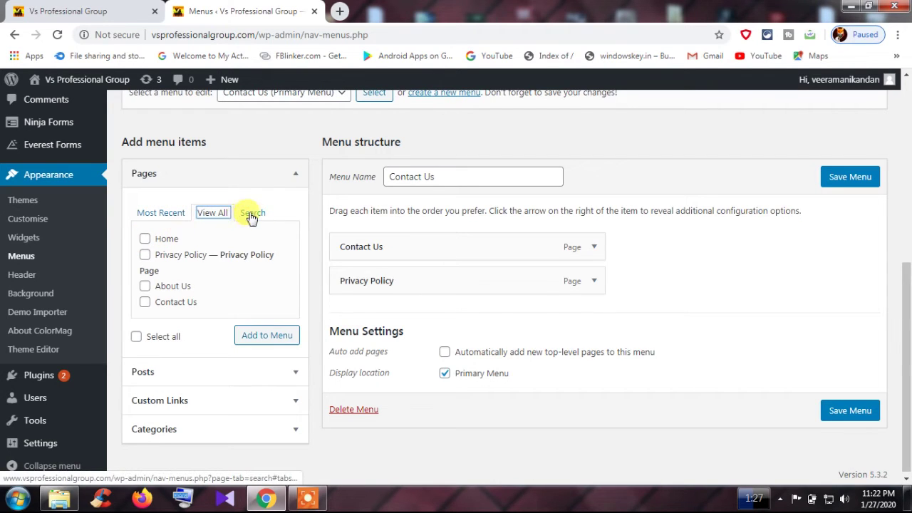
{"action": "left_click", "coordinate": [251, 214]}
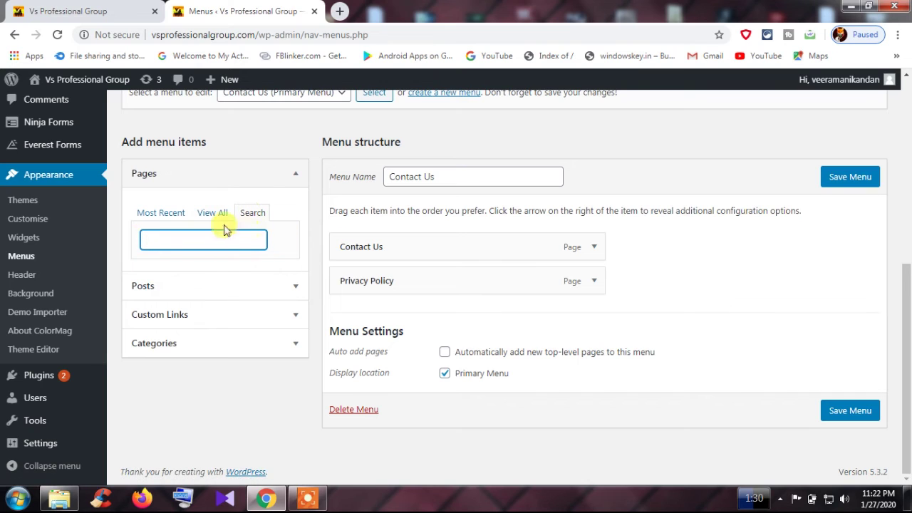
{"action": "left_click", "coordinate": [171, 215]}
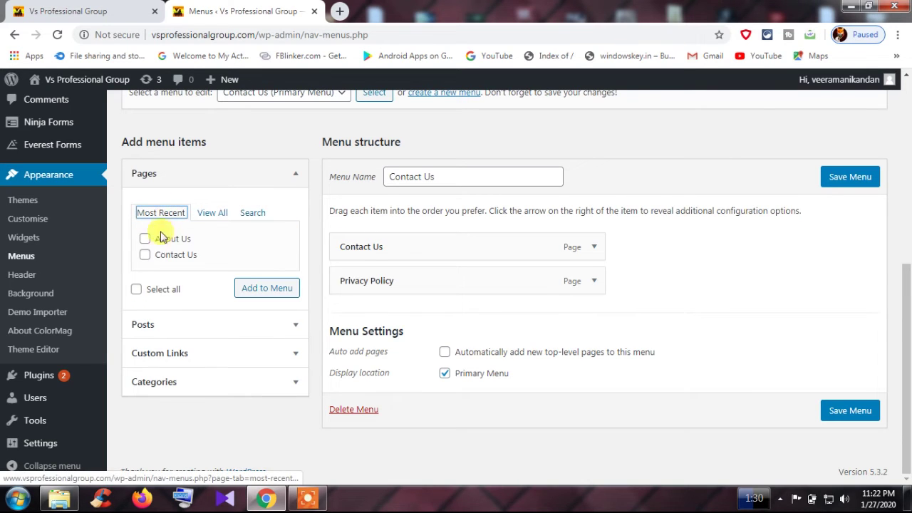
{"action": "left_click", "coordinate": [145, 239]}
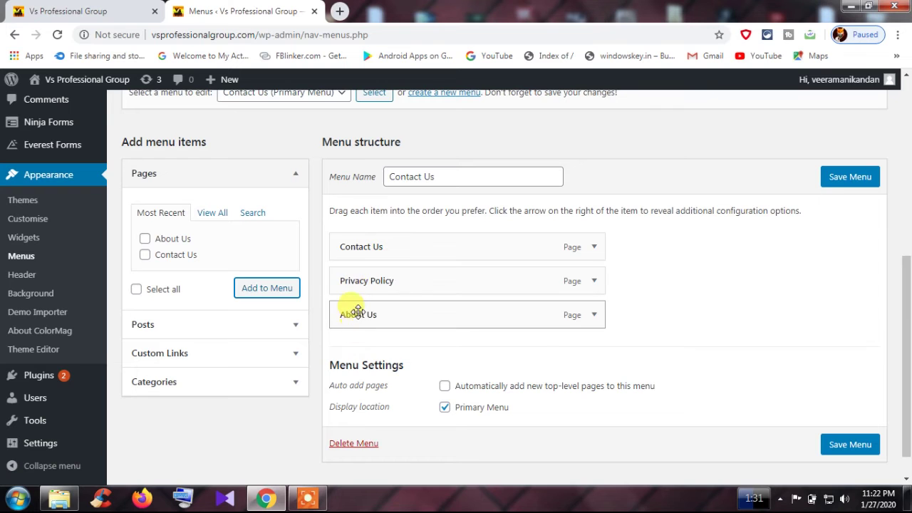
{"action": "left_click", "coordinate": [857, 444]}
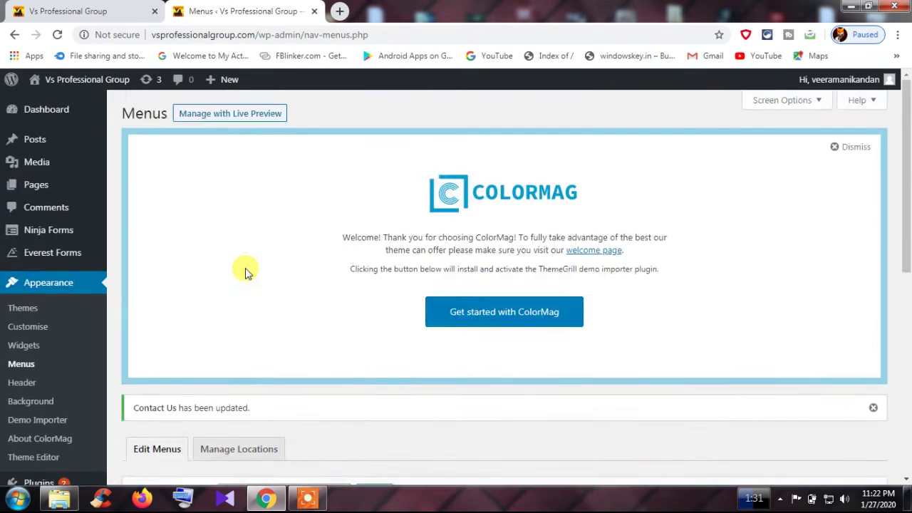
Step: View the live site's home page to check its navigation bar for the About Us item
{"action": "scroll", "coordinate": [240, 285], "scroll_direction": "down", "scroll_amount": 2}
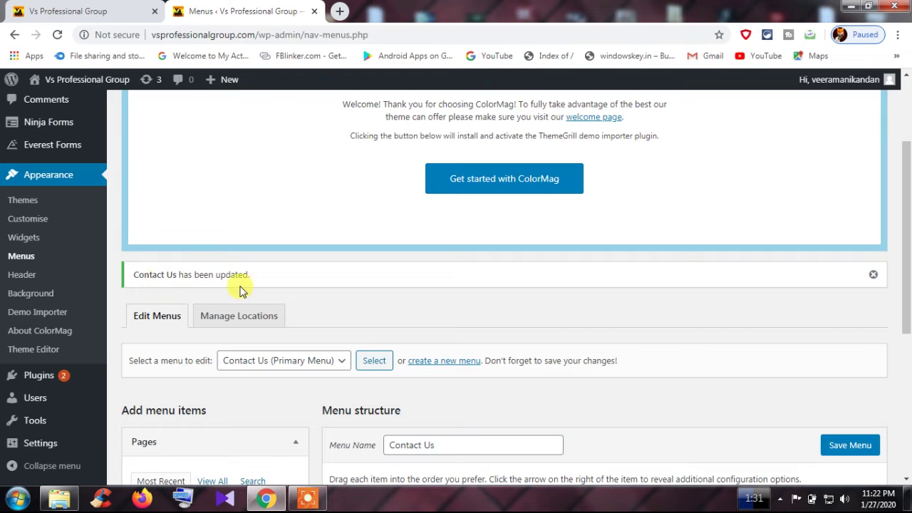
{"action": "left_click", "coordinate": [93, 10]}
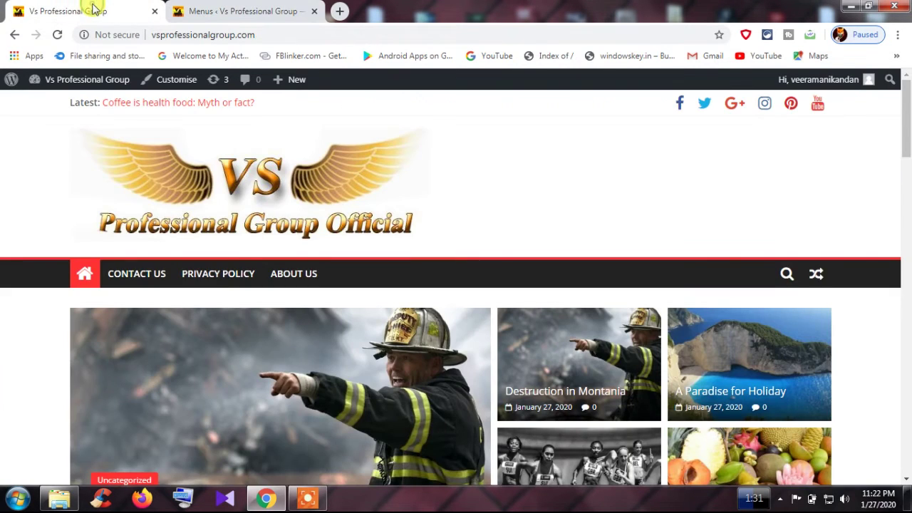
Step: Open the About Us page from the live site's navigation bar and read through its content
{"action": "left_click", "coordinate": [293, 275]}
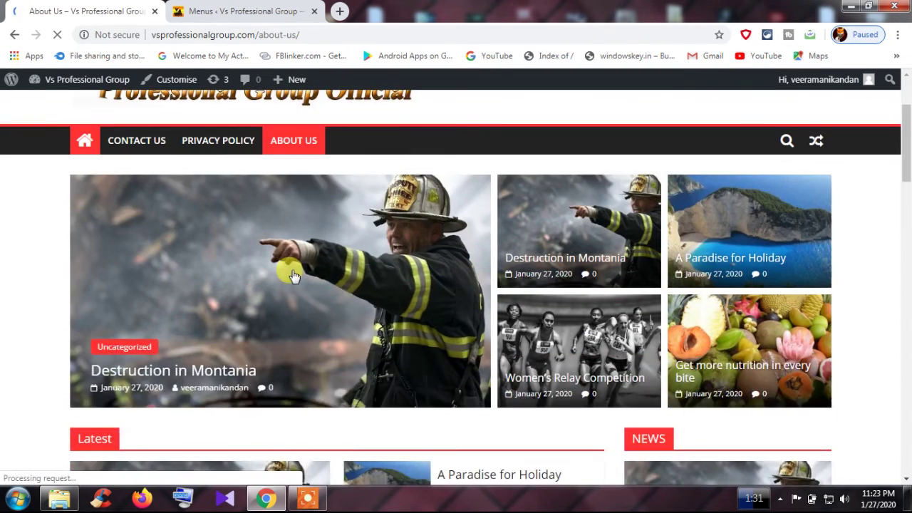
{"action": "scroll", "coordinate": [314, 342], "scroll_direction": "down", "scroll_amount": 2}
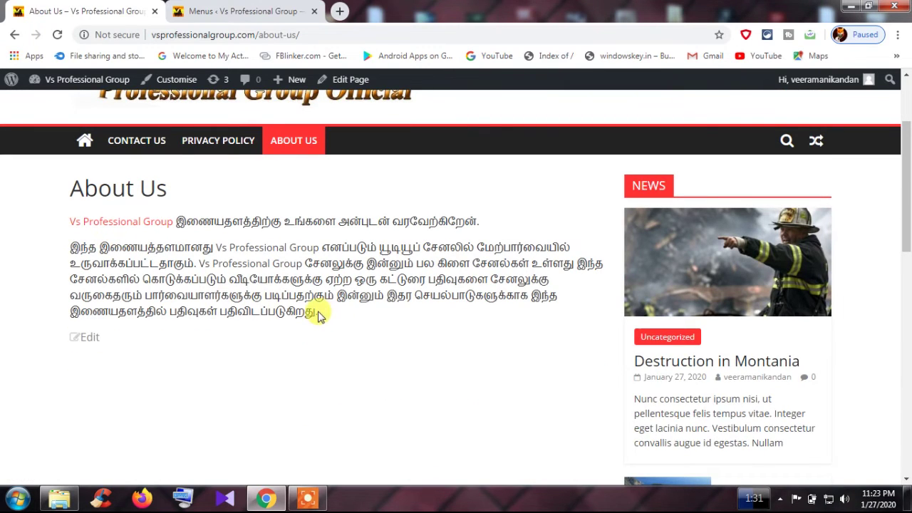
{"action": "mouse_move", "coordinate": [318, 316]}
{"action": "left_mouse_down"}
{"action": "mouse_move", "coordinate": [89, 243]}
{"action": "mouse_move", "coordinate": [67, 220]}
{"action": "mouse_move", "coordinate": [329, 319]}
{"action": "left_mouse_up"}
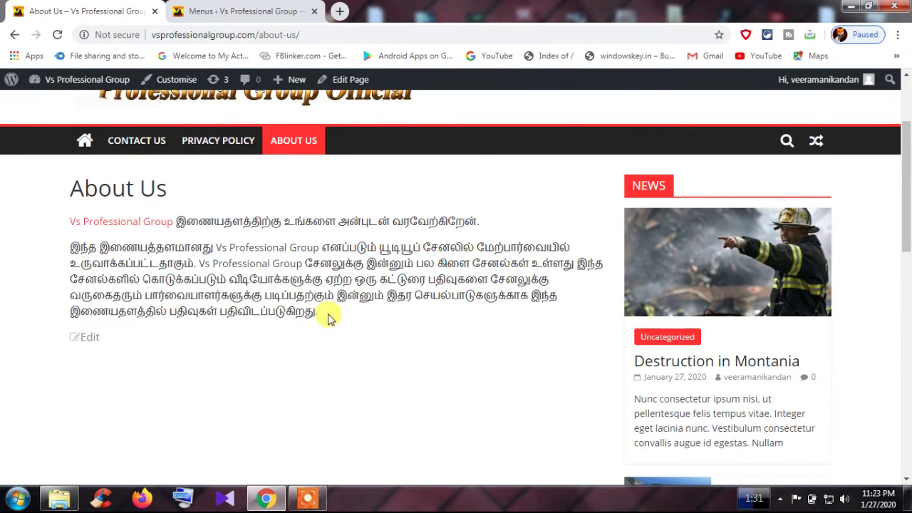
{"action": "scroll", "coordinate": [313, 292], "scroll_direction": "up", "scroll_amount": 2}
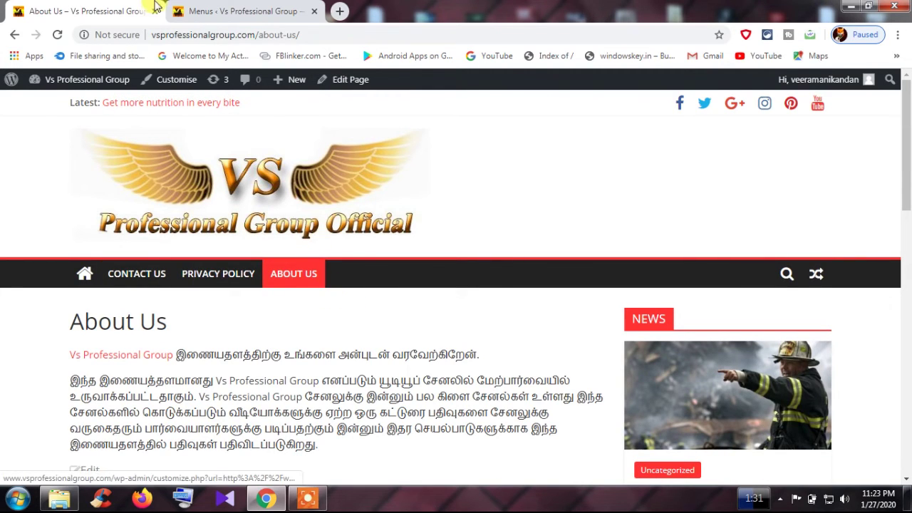
Step: Review the saved Contact Us menu structure in the menu editor and compare it with the live About Us page
{"action": "left_click", "coordinate": [182, 11]}
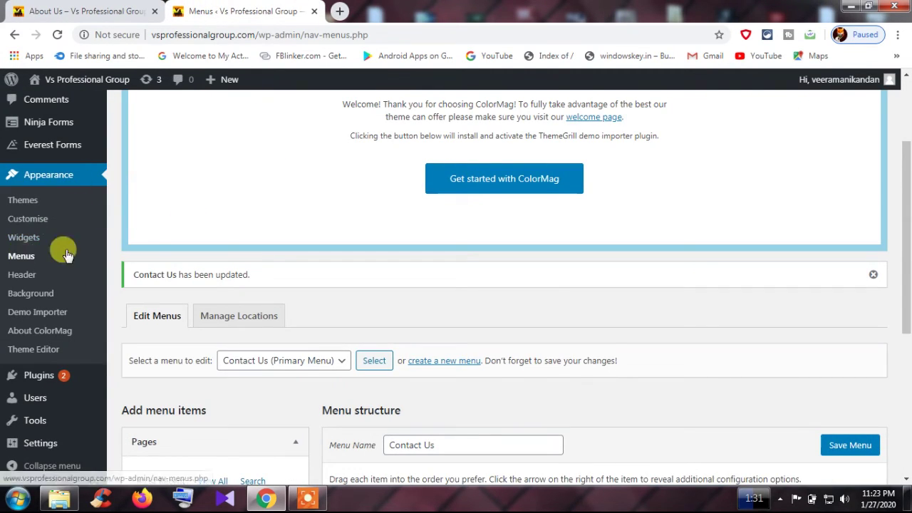
{"action": "scroll", "coordinate": [463, 380], "scroll_direction": "down", "scroll_amount": 2}
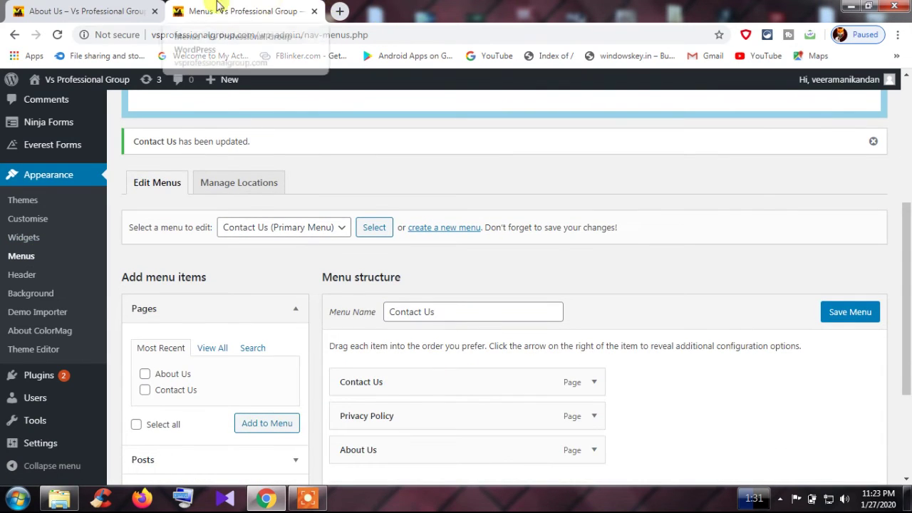
{"action": "left_click", "coordinate": [121, 11]}
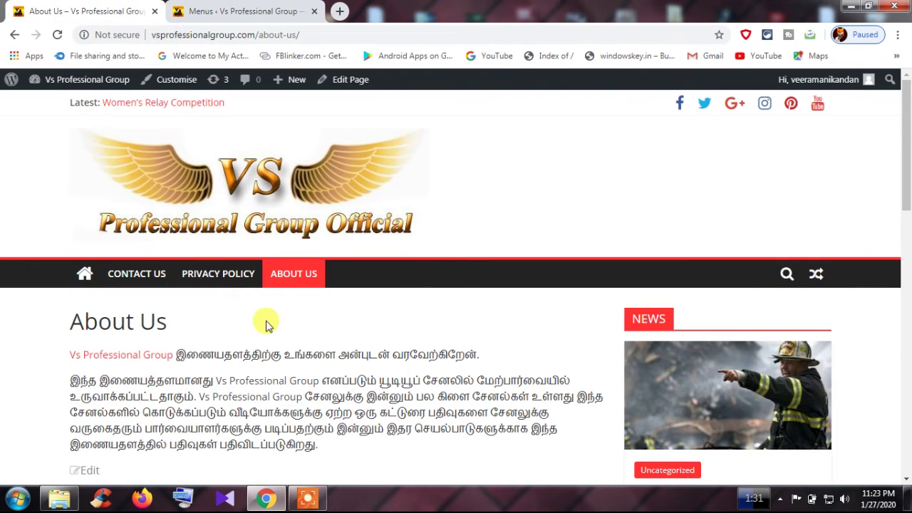
{"action": "scroll", "coordinate": [2, 237], "scroll_direction": "down", "scroll_amount": 1}
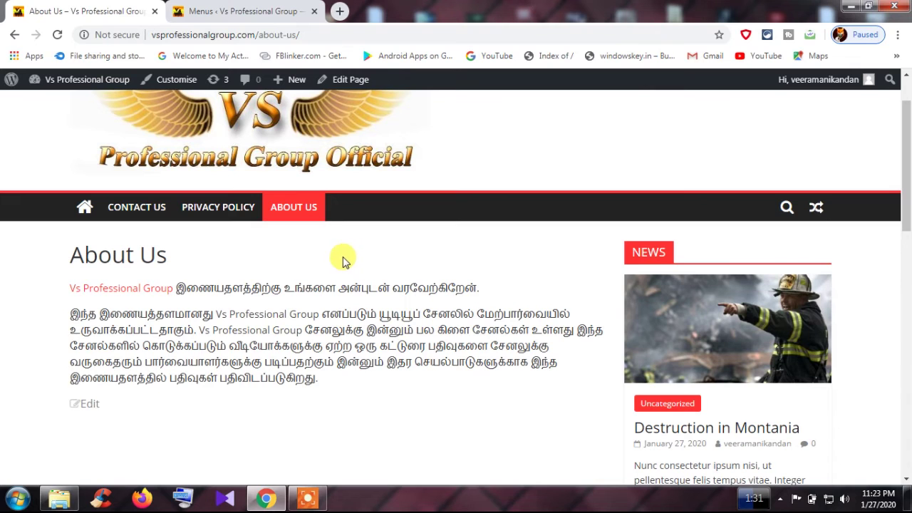
{"action": "scroll", "coordinate": [289, 321], "scroll_direction": "down", "scroll_amount": 2}
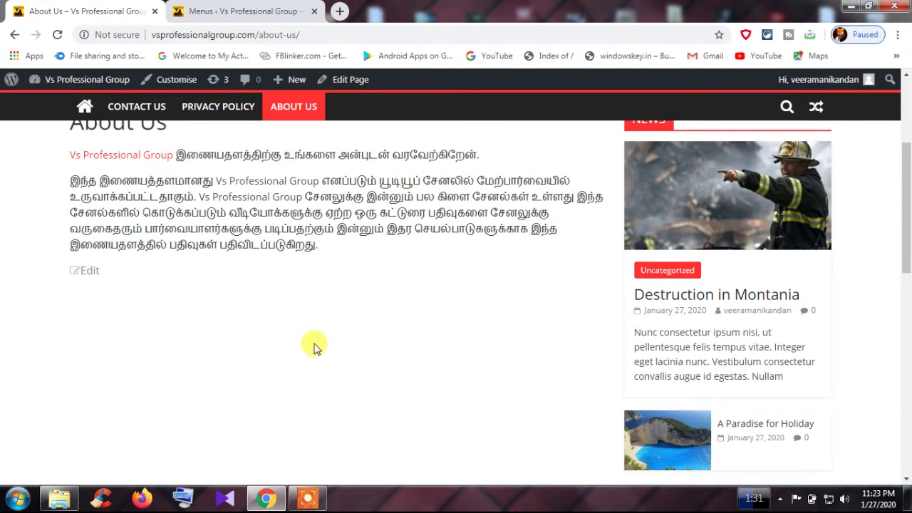
{"action": "scroll", "coordinate": [314, 347], "scroll_direction": "down", "scroll_amount": 4}
{"action": "scroll", "coordinate": [314, 347], "scroll_direction": "up", "scroll_amount": 6}
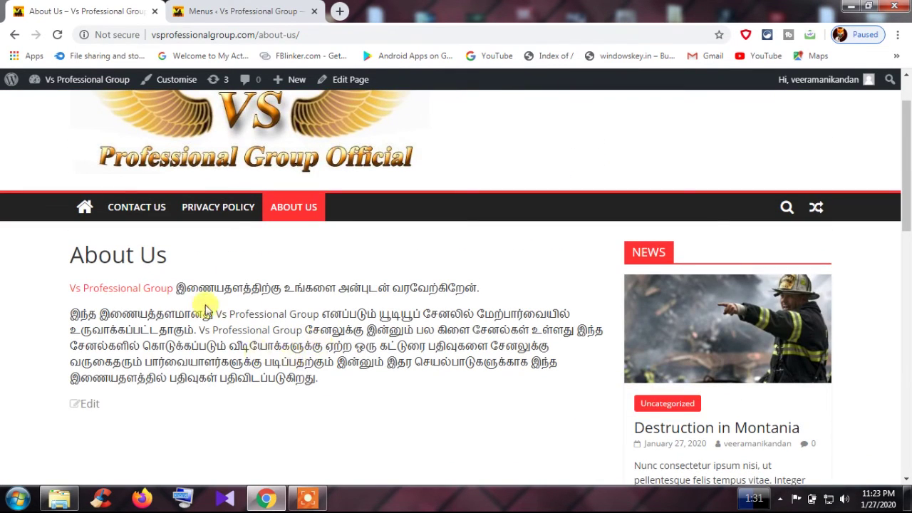
Step: Check the live navigation links by visiting the Privacy Policy and Contact Us pages and returning to About Us
{"action": "left_click", "coordinate": [223, 213]}
{"action": "scroll", "coordinate": [300, 314], "scroll_direction": "down", "scroll_amount": 2}
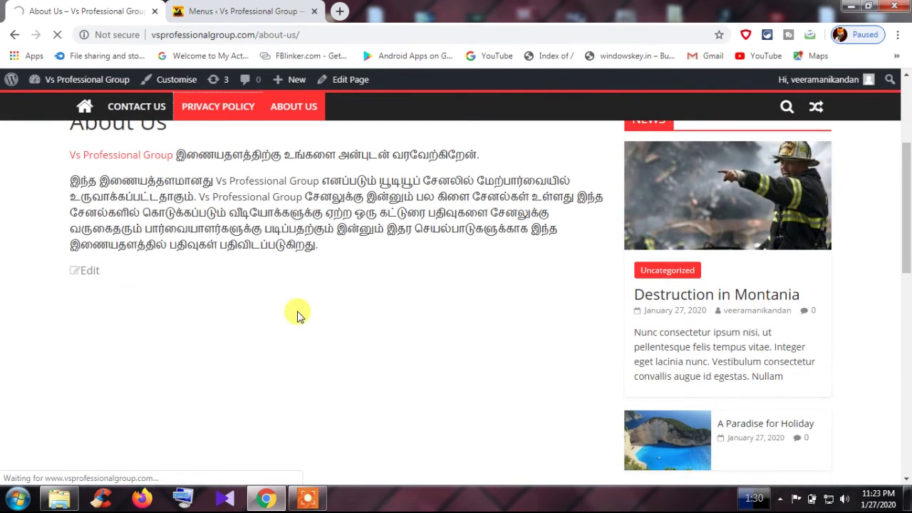
{"action": "scroll", "coordinate": [295, 316], "scroll_direction": "up", "scroll_amount": 1}
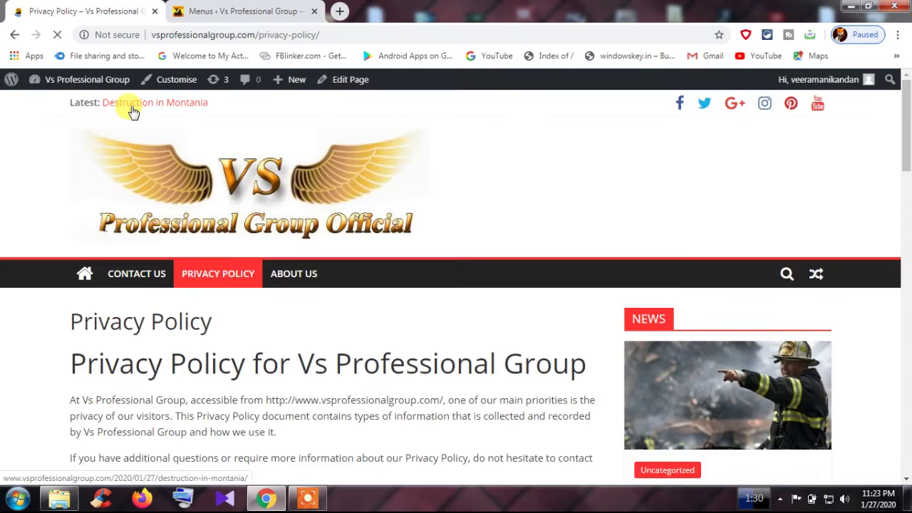
{"action": "left_click", "coordinate": [141, 278]}
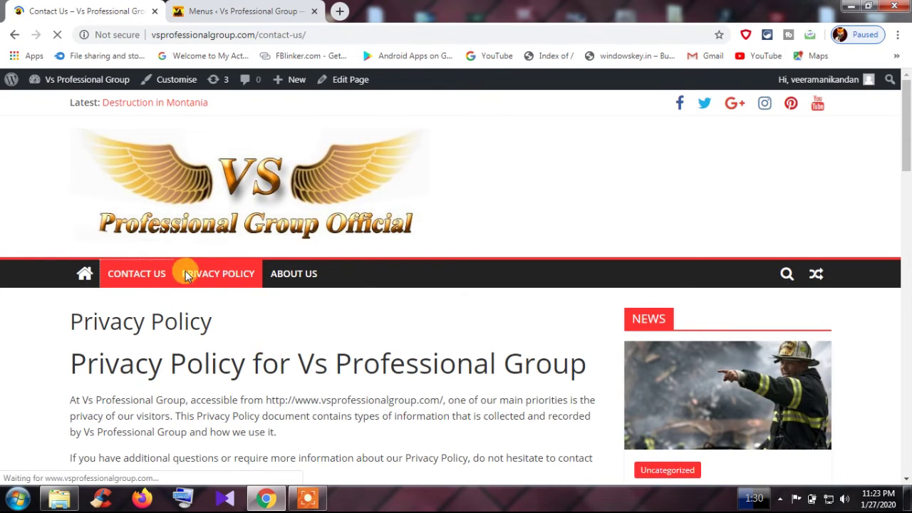
{"action": "scroll", "coordinate": [271, 378], "scroll_direction": "down", "scroll_amount": 15}
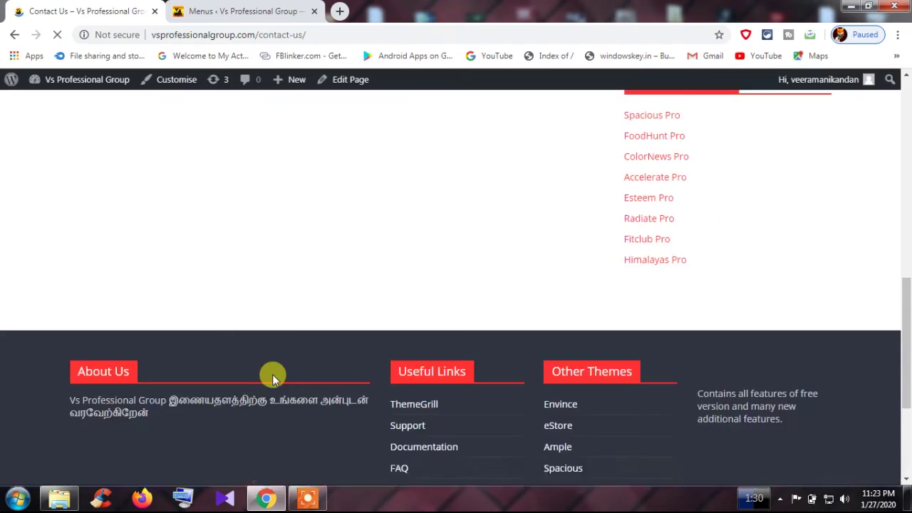
{"action": "scroll", "coordinate": [273, 374], "scroll_direction": "up", "scroll_amount": 15}
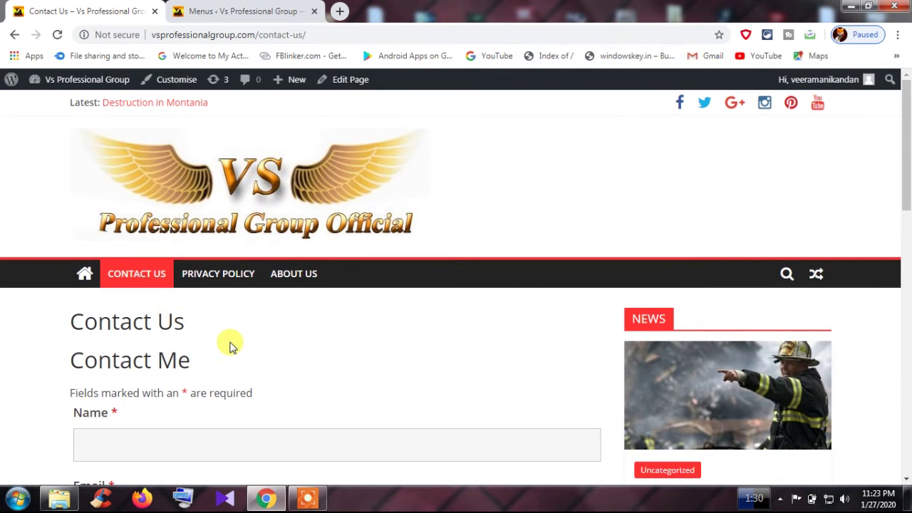
{"action": "left_click", "coordinate": [290, 274]}
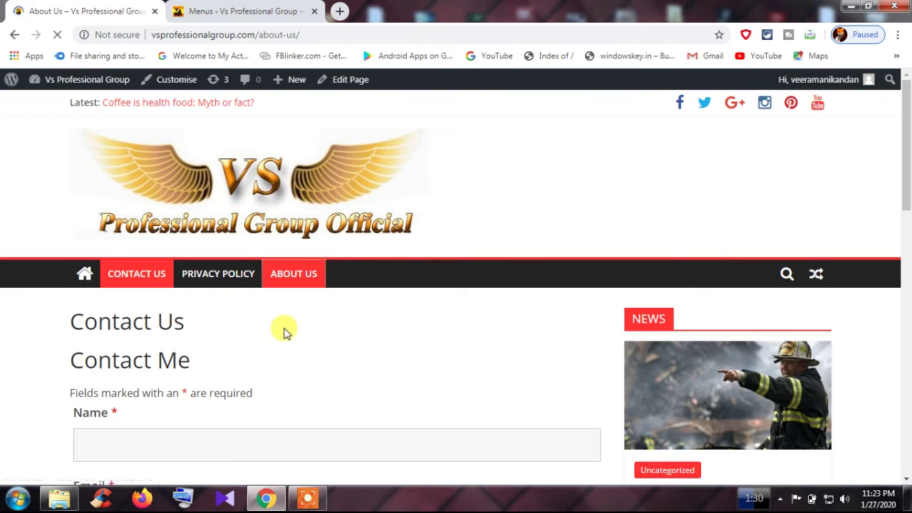